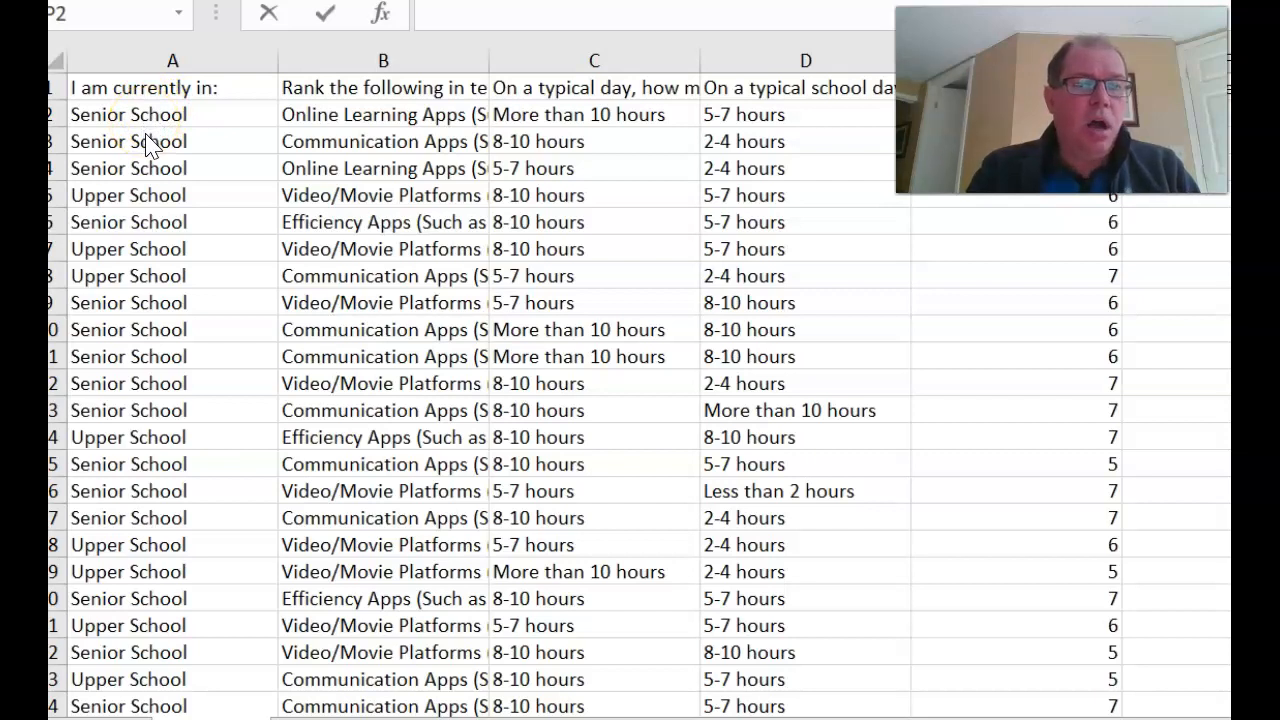
Examine the full survey question in each raw data column header, from the time-spent ranking through the technology opinion statements
click(347, 87)
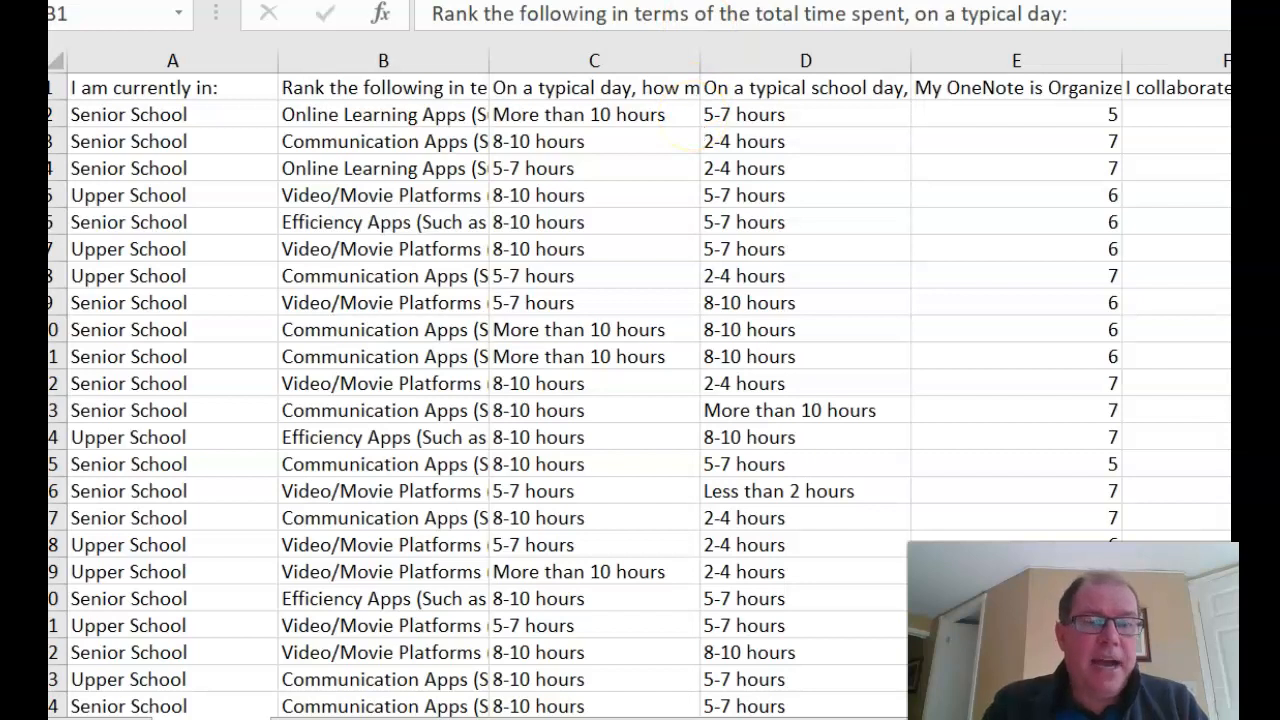
click(594, 86)
click(594, 86)
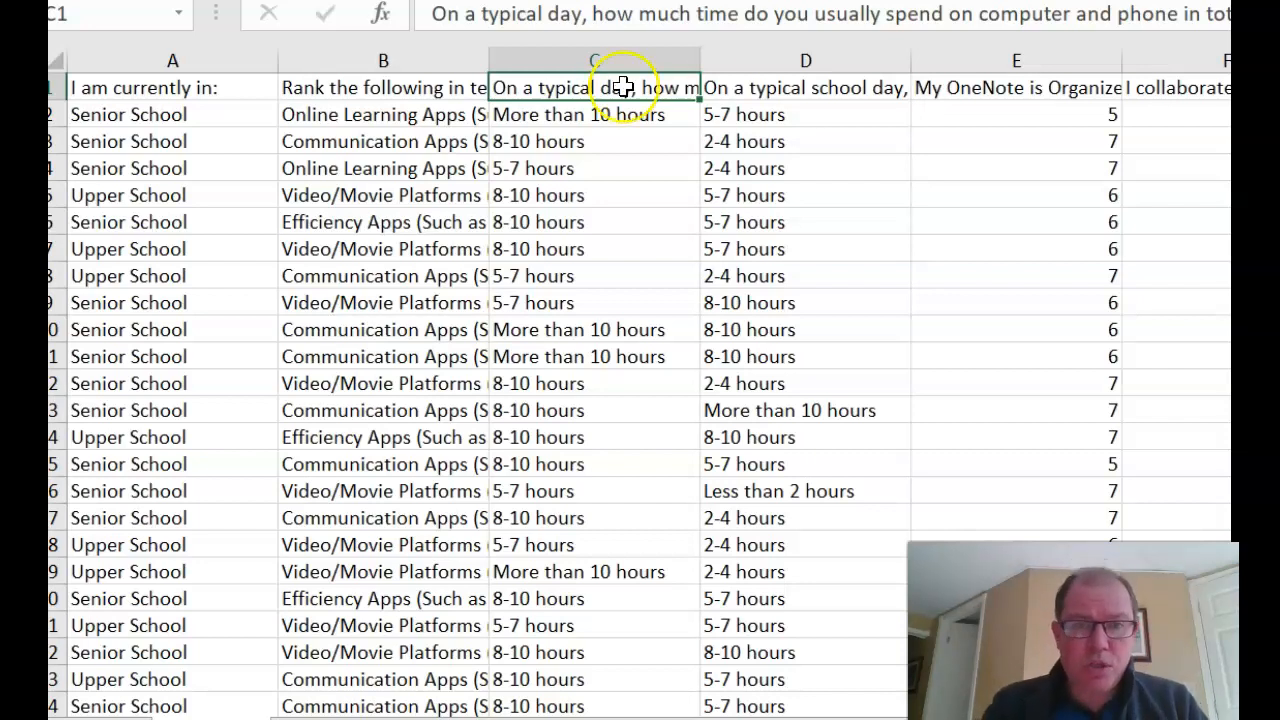
click(786, 88)
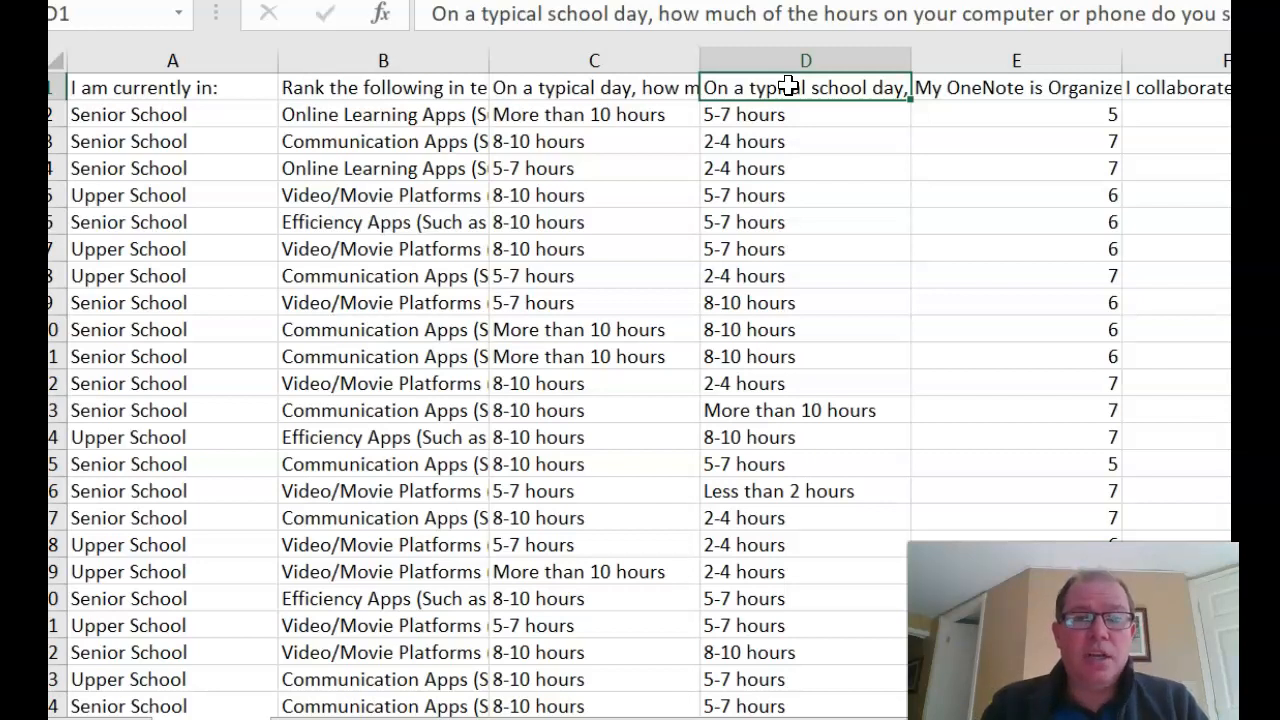
click(957, 87)
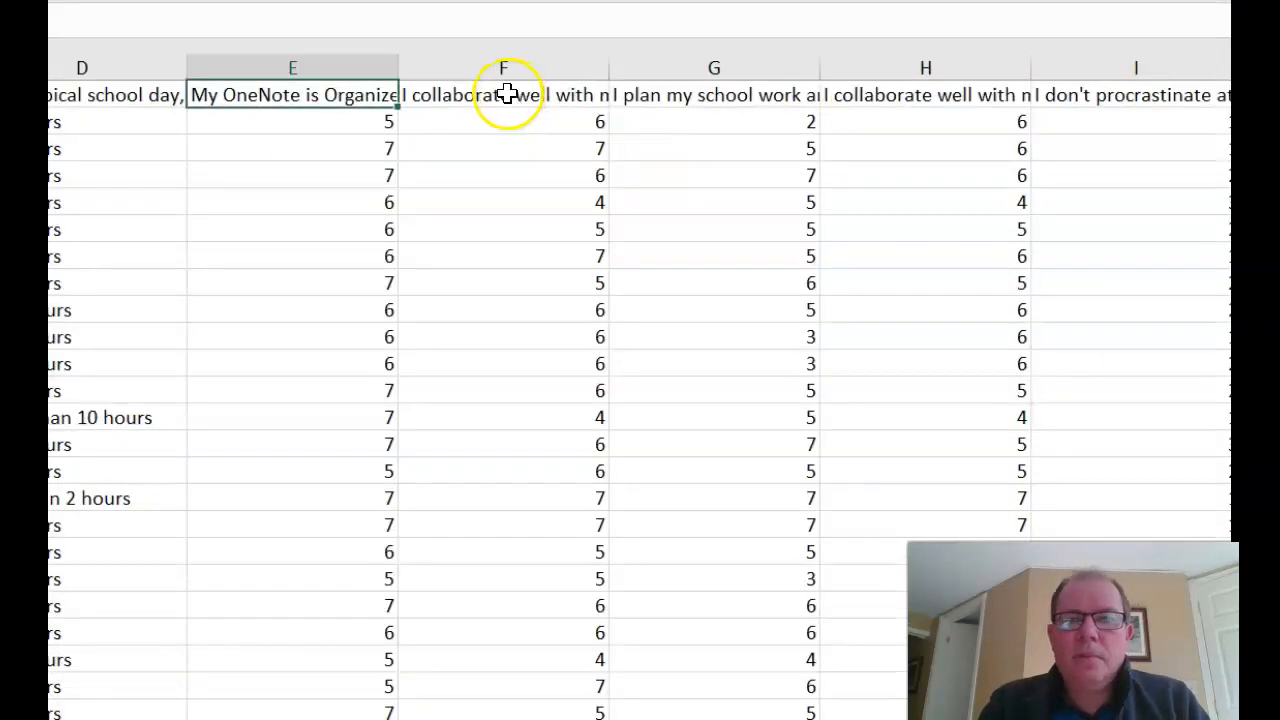
click(507, 93)
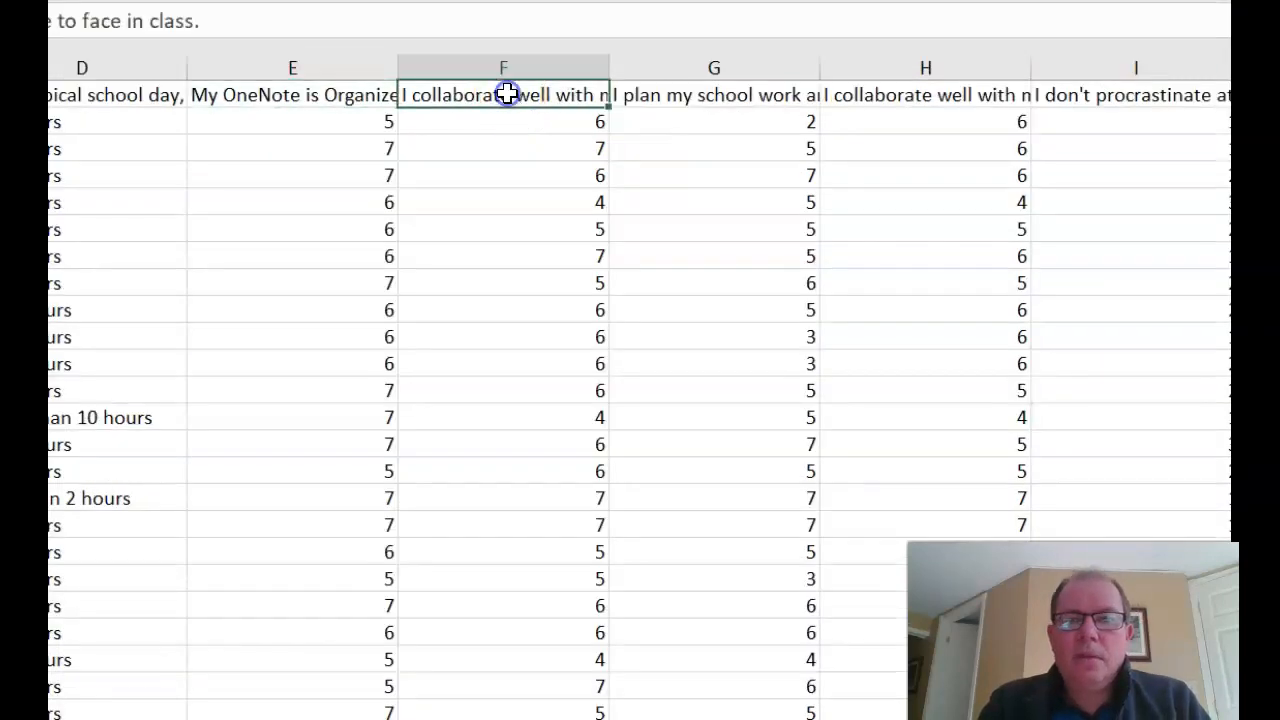
click(663, 92)
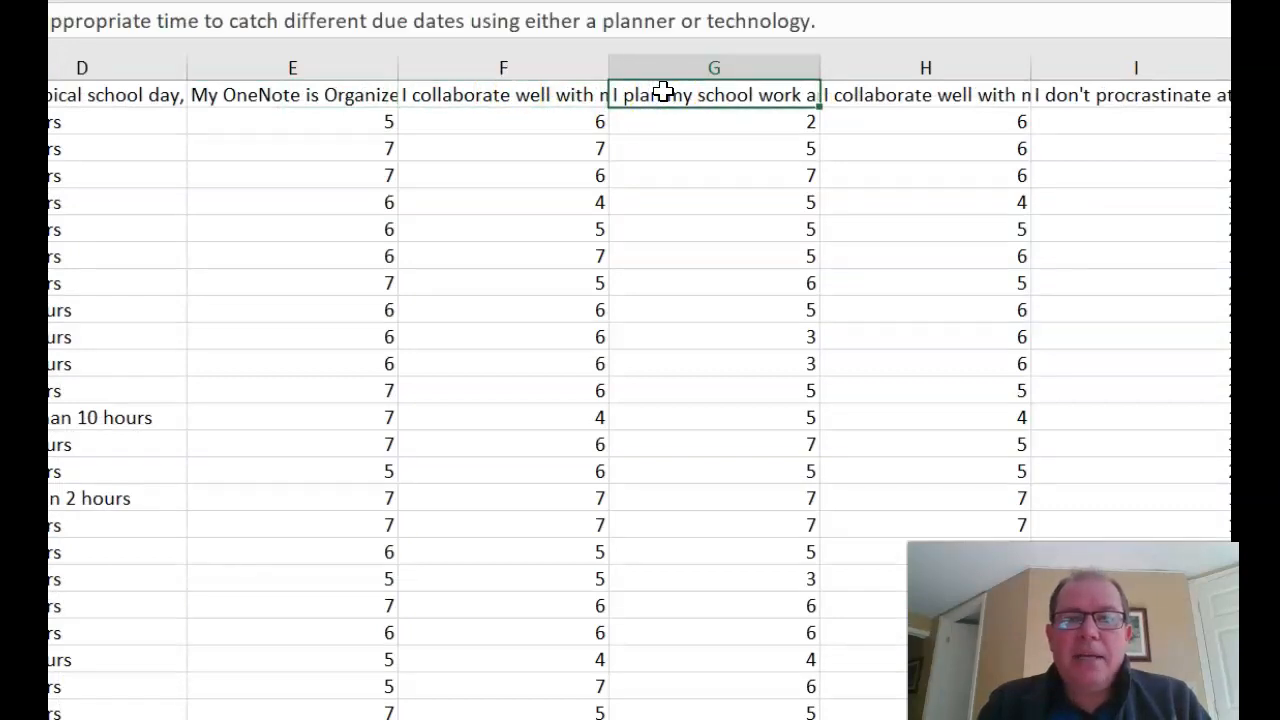
click(900, 94)
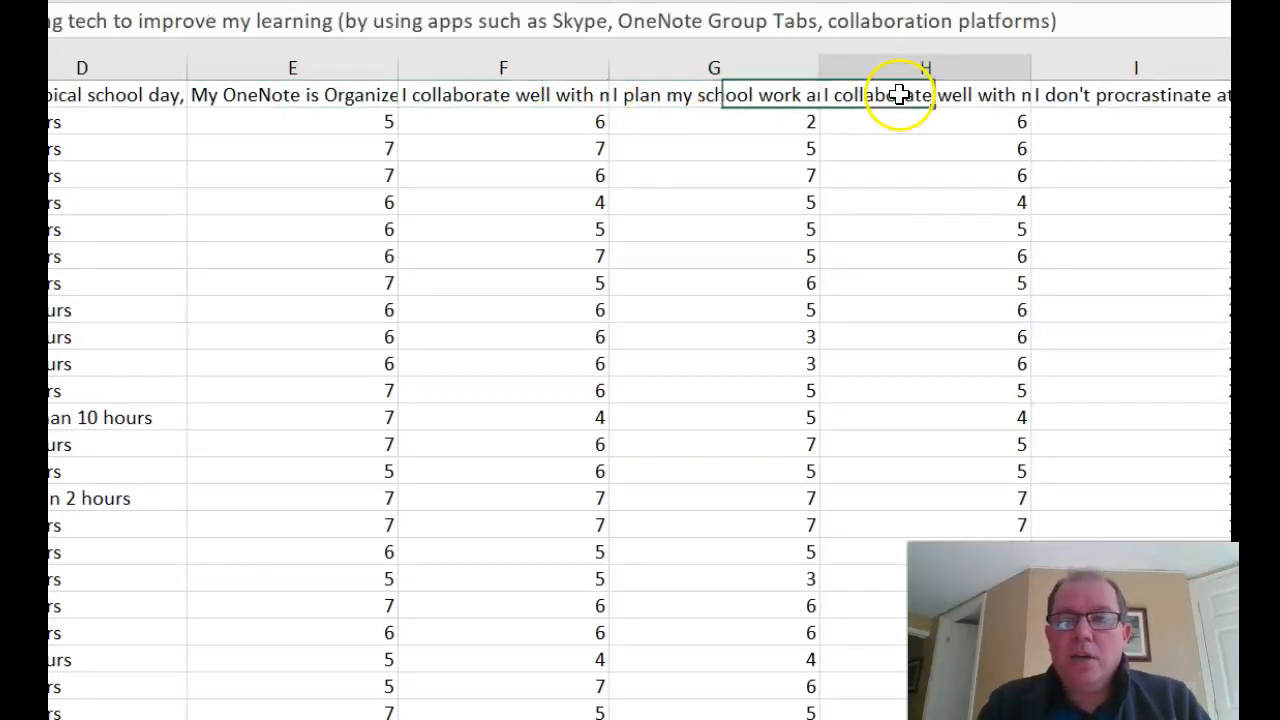
click(1107, 94)
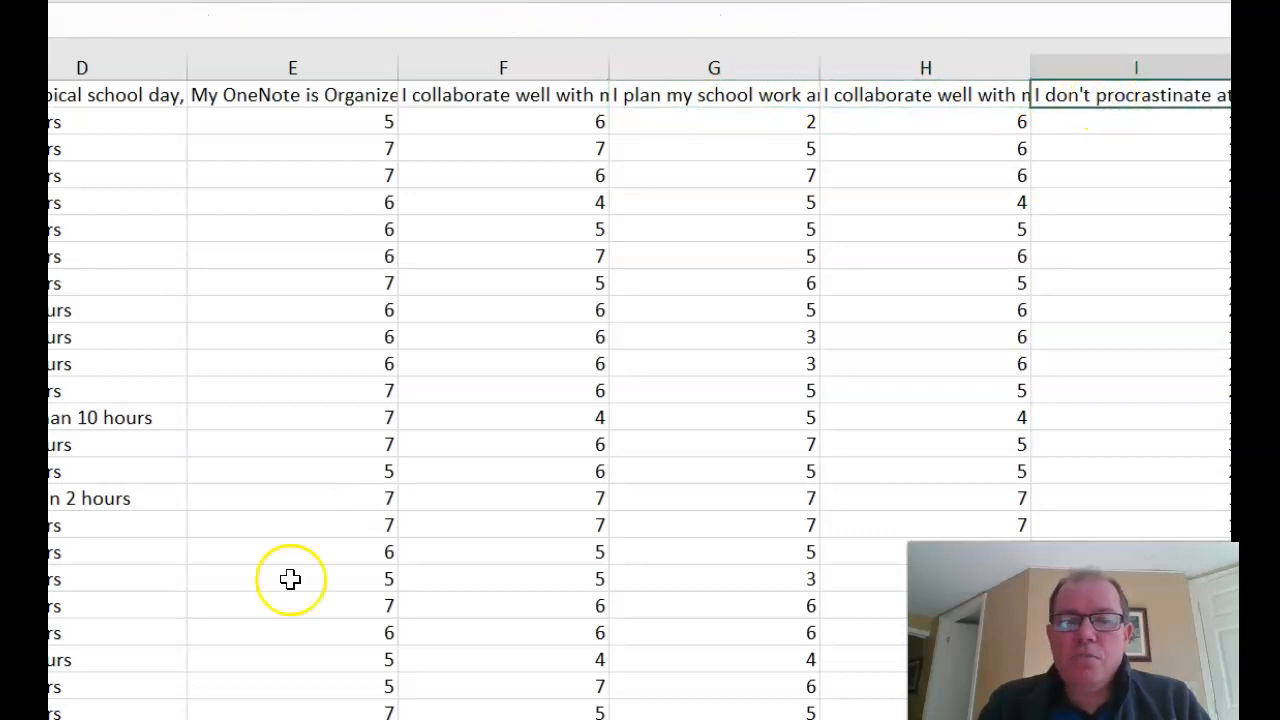
click(1059, 140)
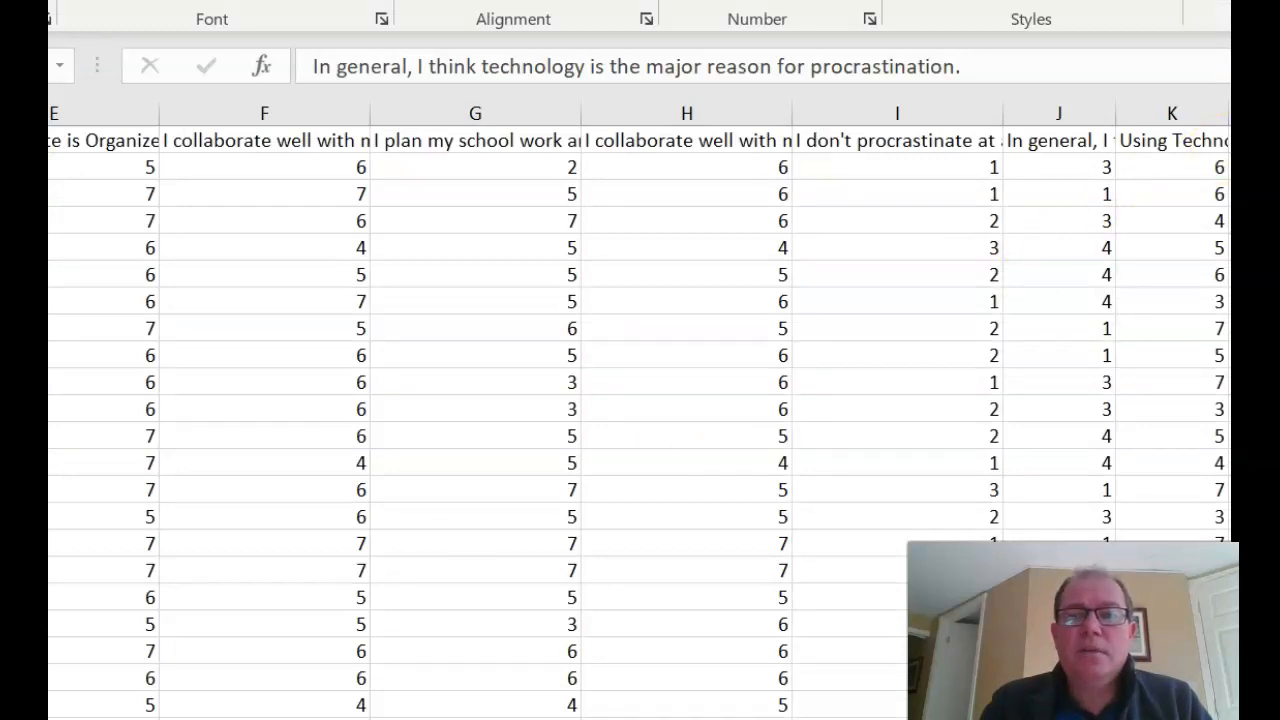
click(1160, 145)
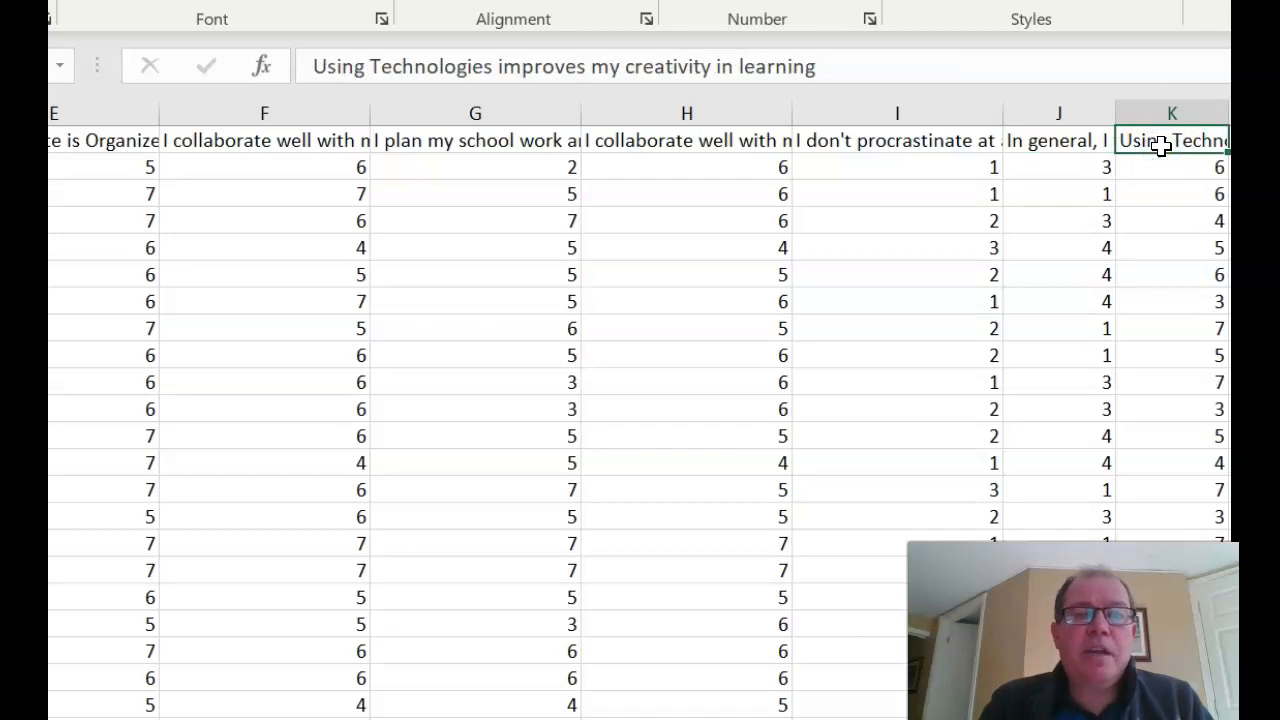
click(1256, 143)
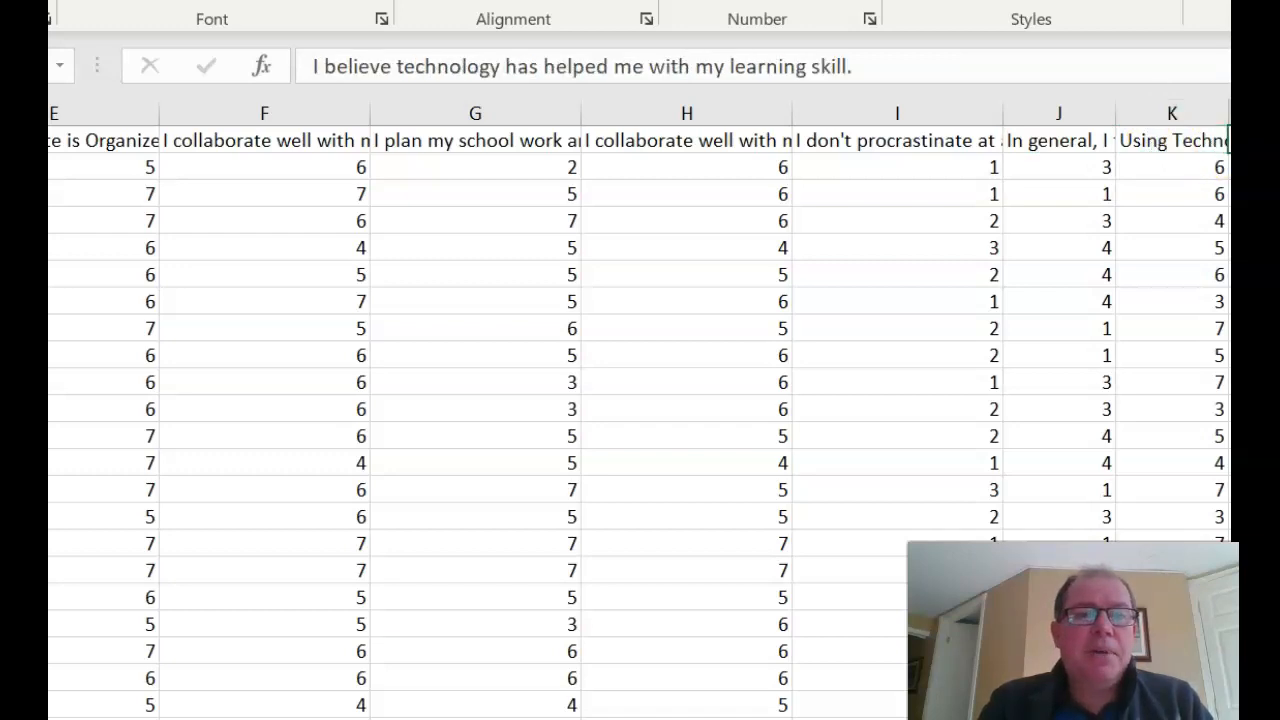
click(1274, 142)
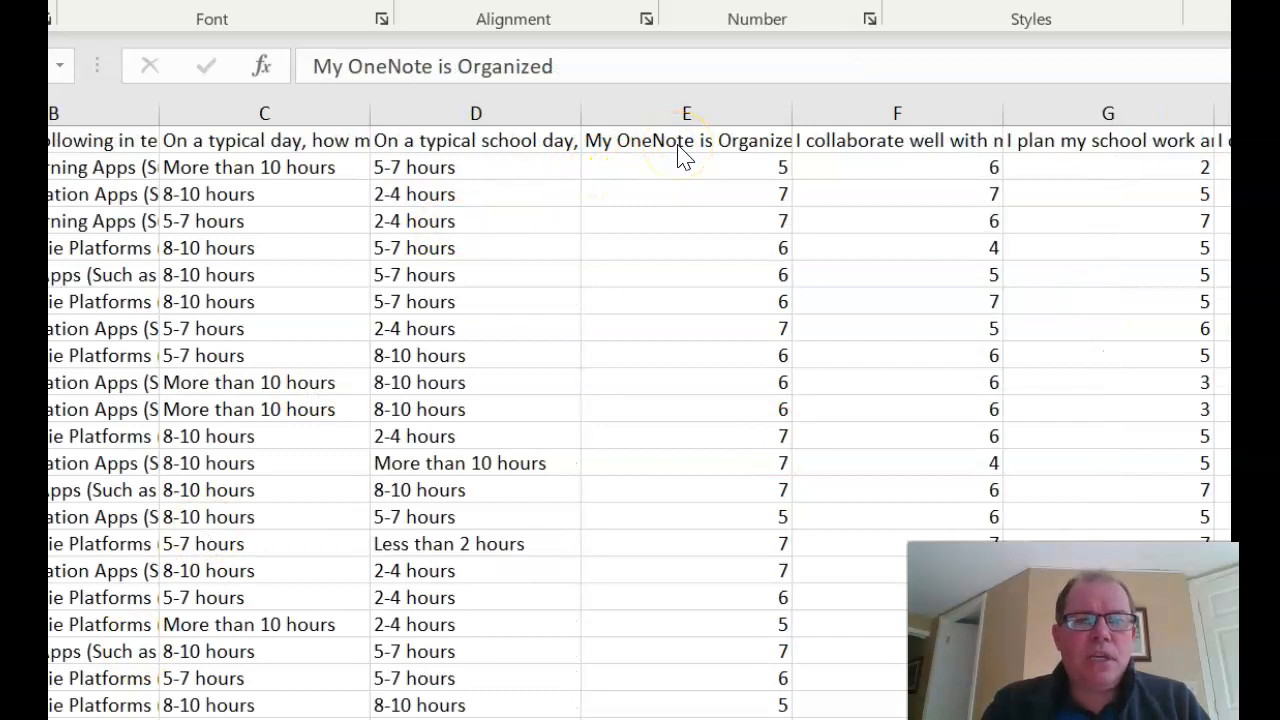
Review the planning question and the overall organisation and technology score headers, and open the Curiosity 1 sheet
click(1055, 141)
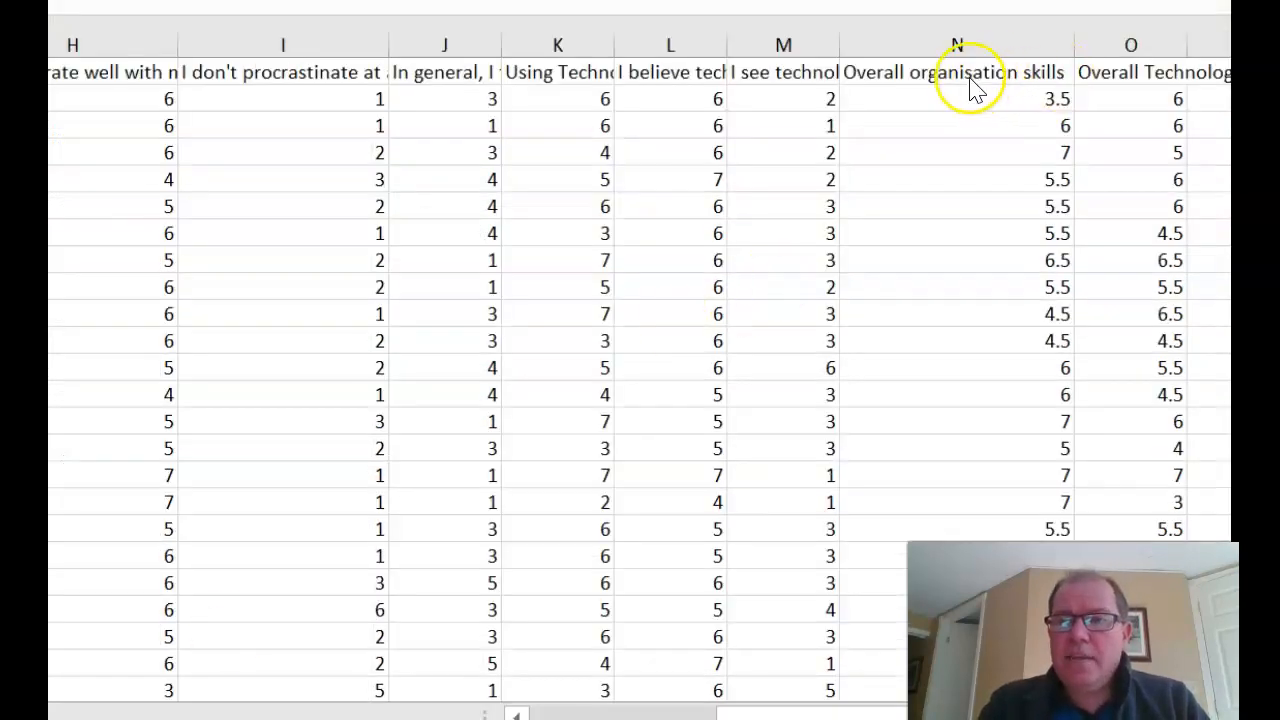
click(972, 75)
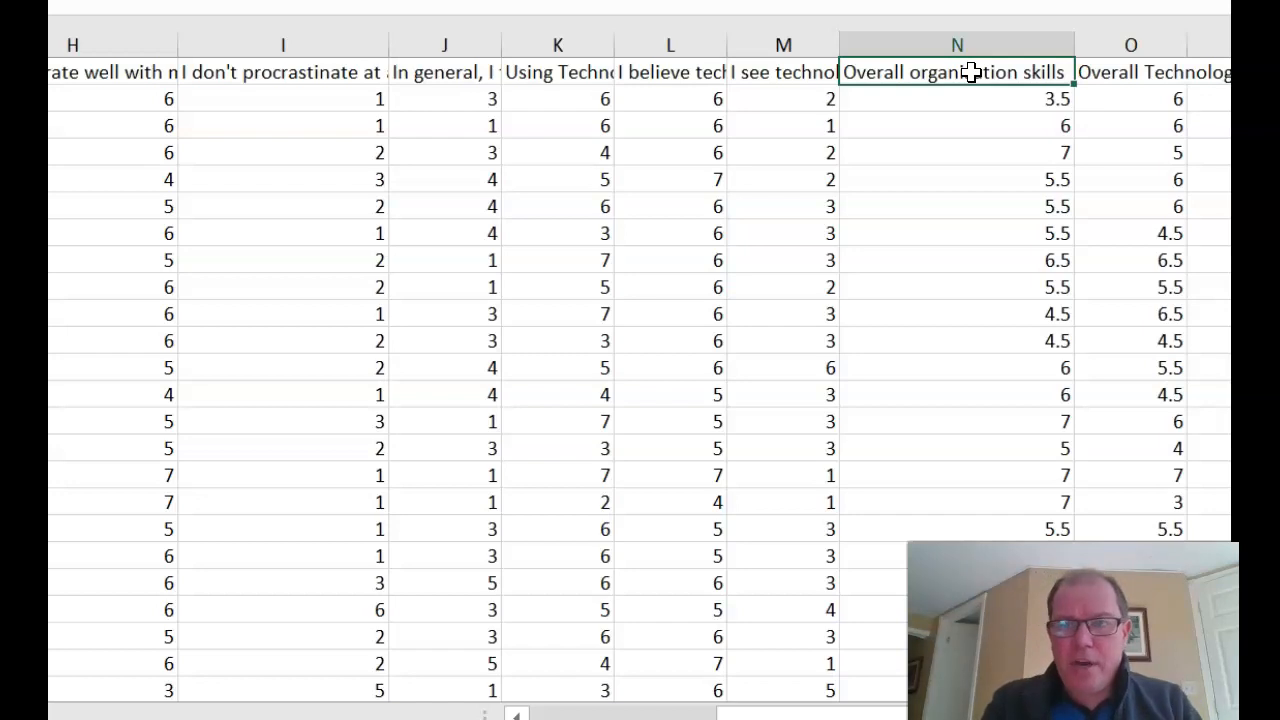
click(1122, 72)
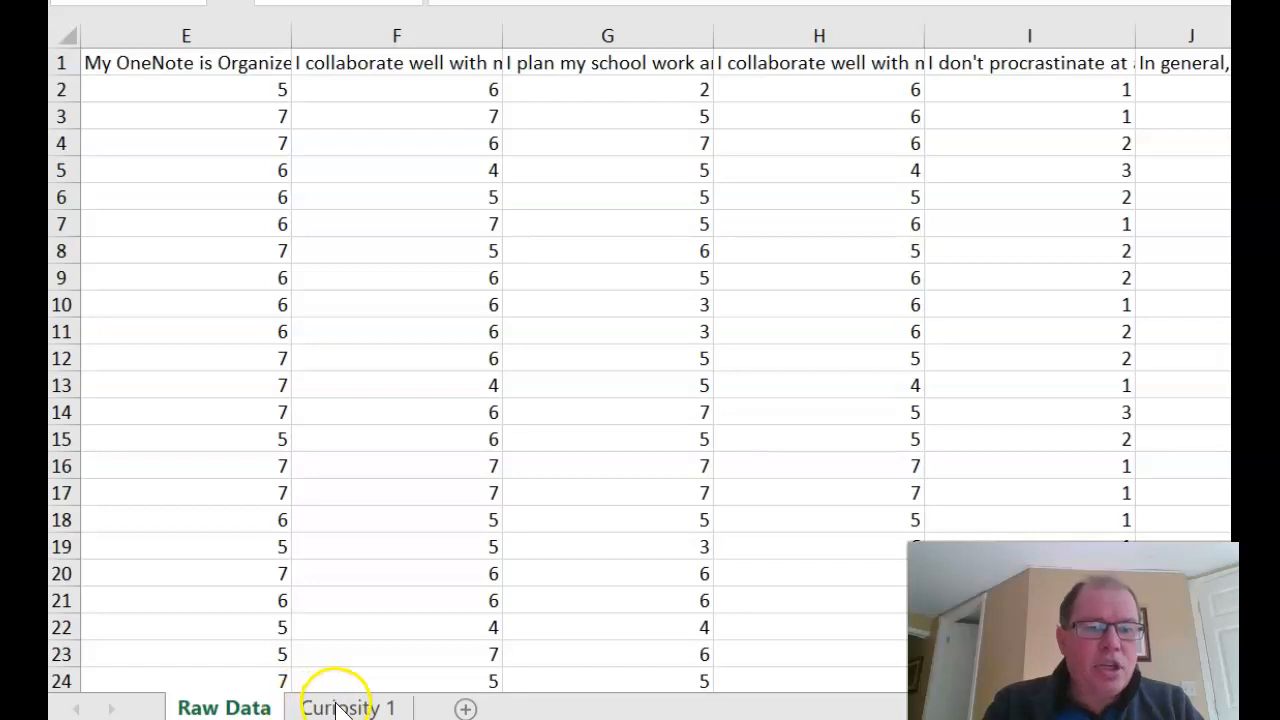
click(340, 708)
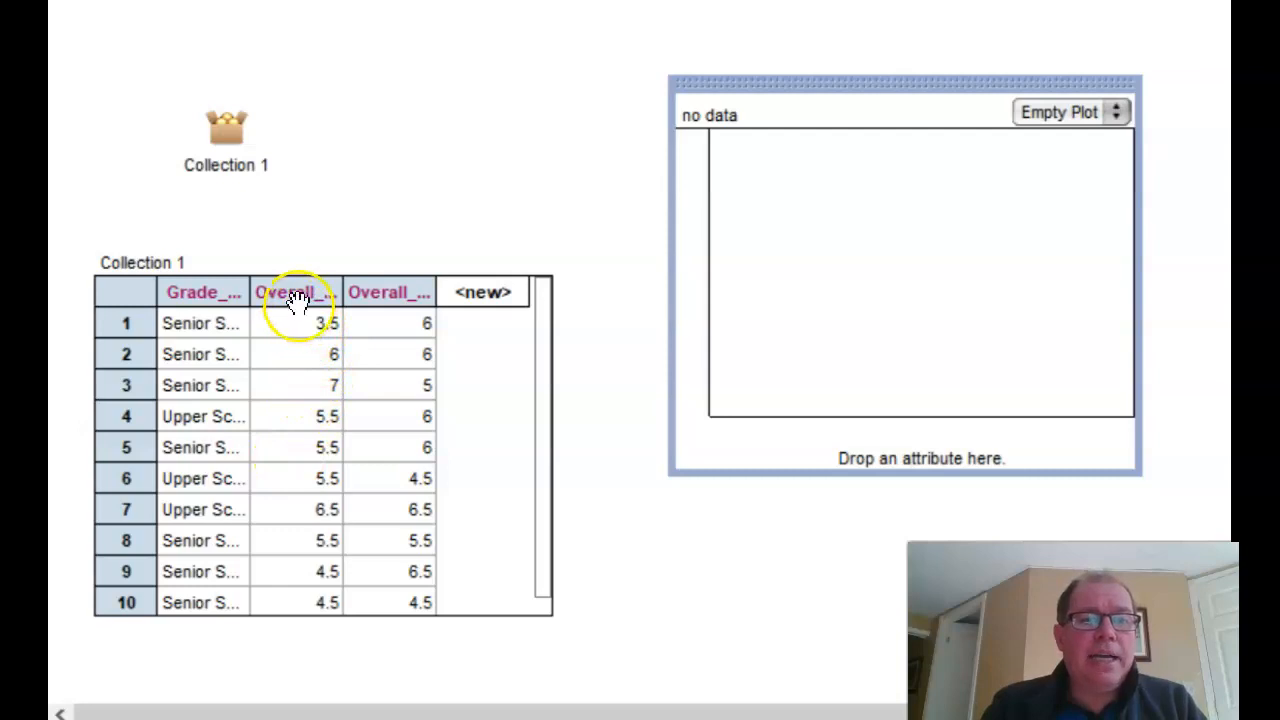
In Fathom's empty graph, plot Overall_Technology_Improves_Learning as a box plot split by Grade_Level
drag(371, 291, 818, 440)
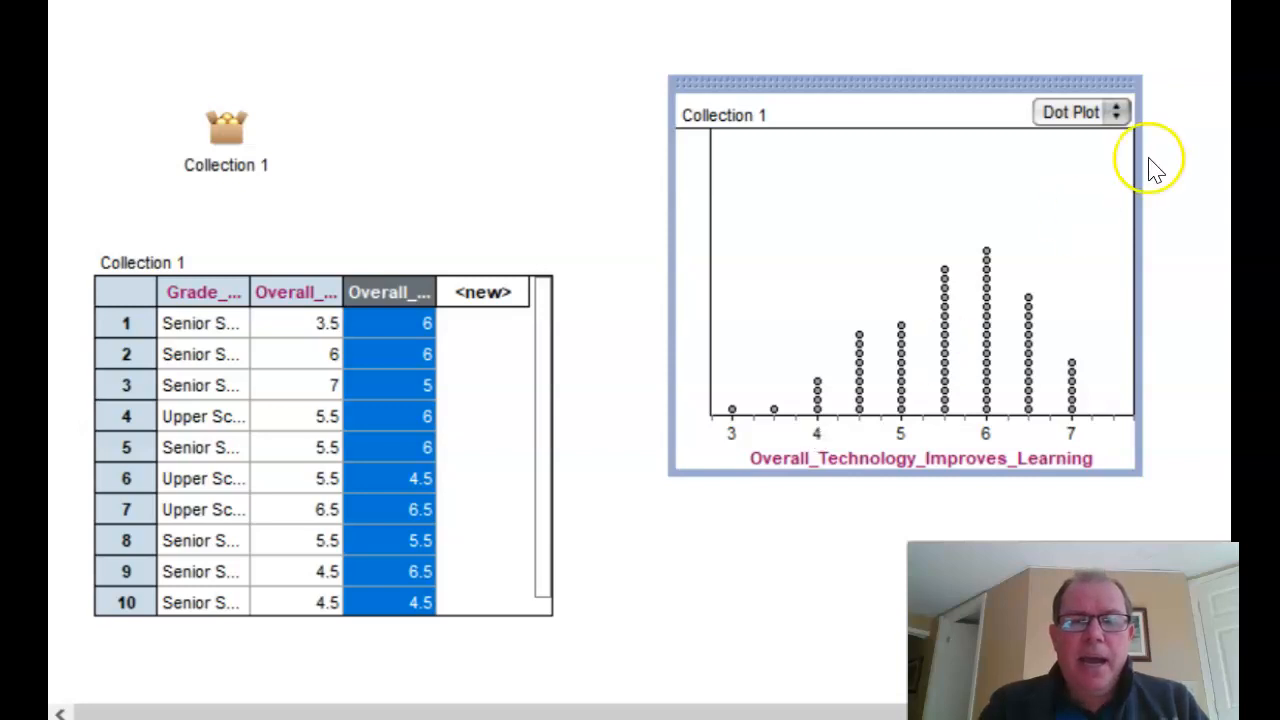
click(1117, 116)
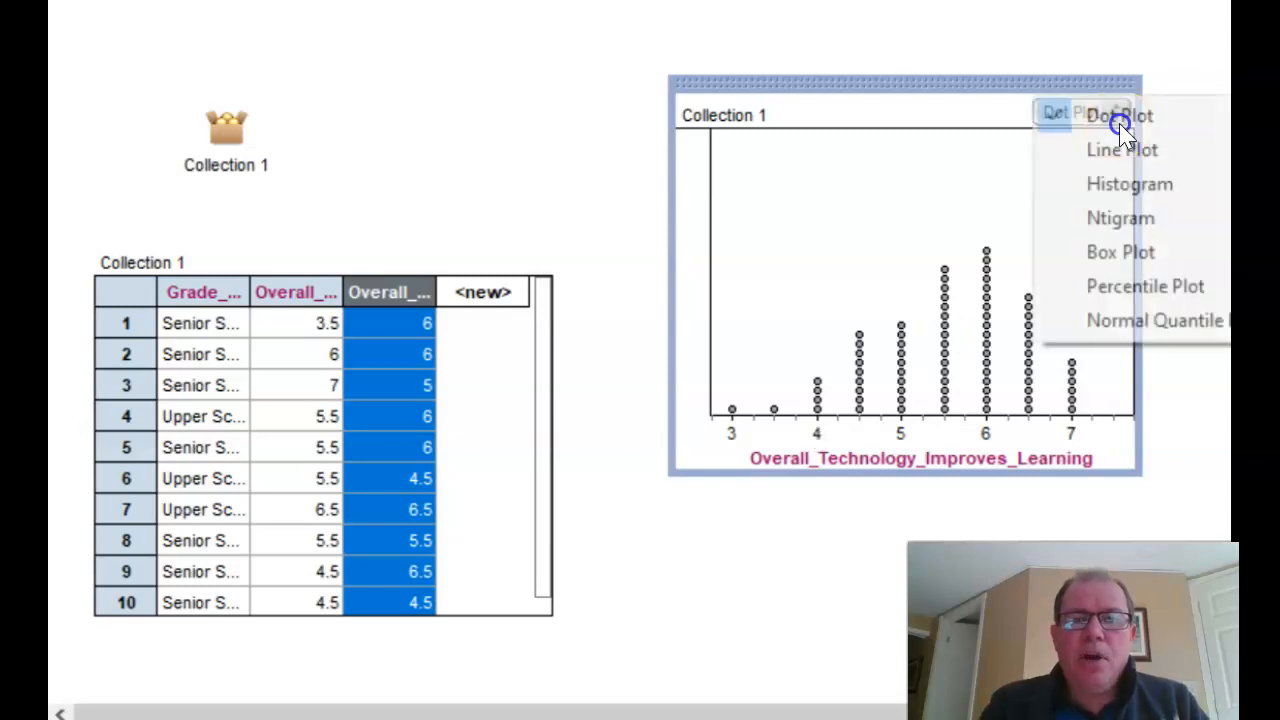
click(1120, 250)
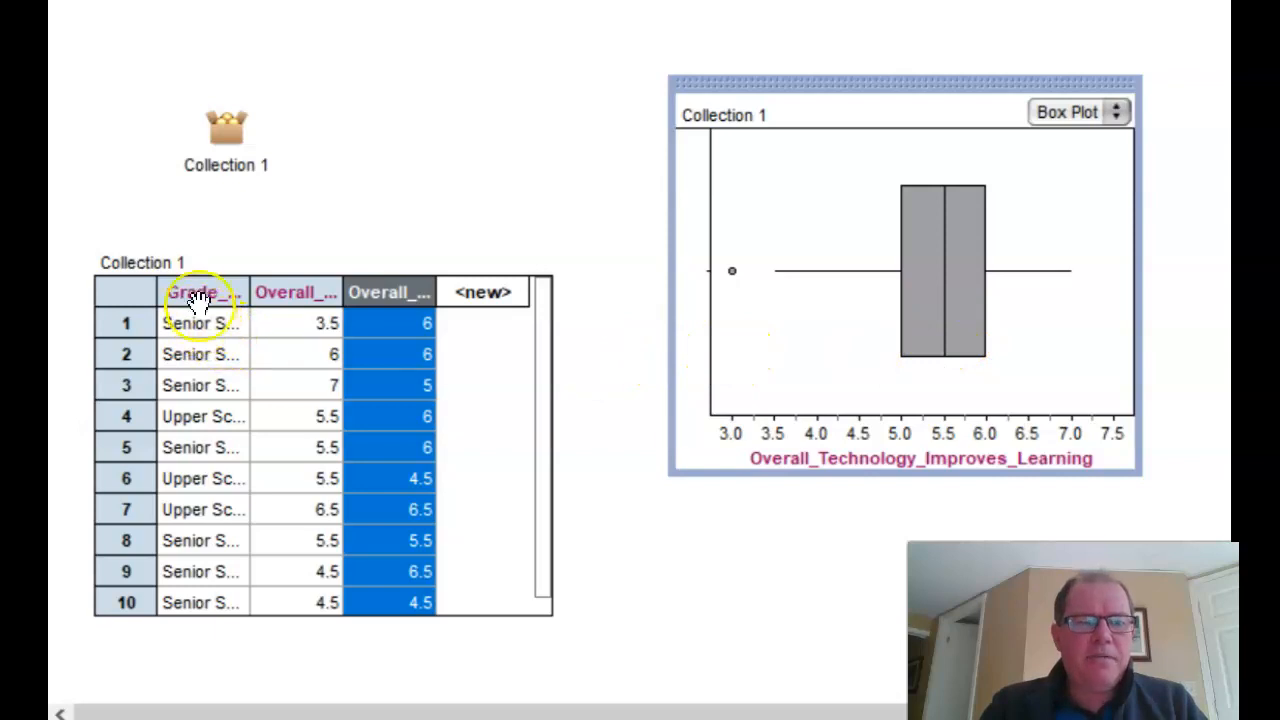
drag(200, 293, 692, 238)
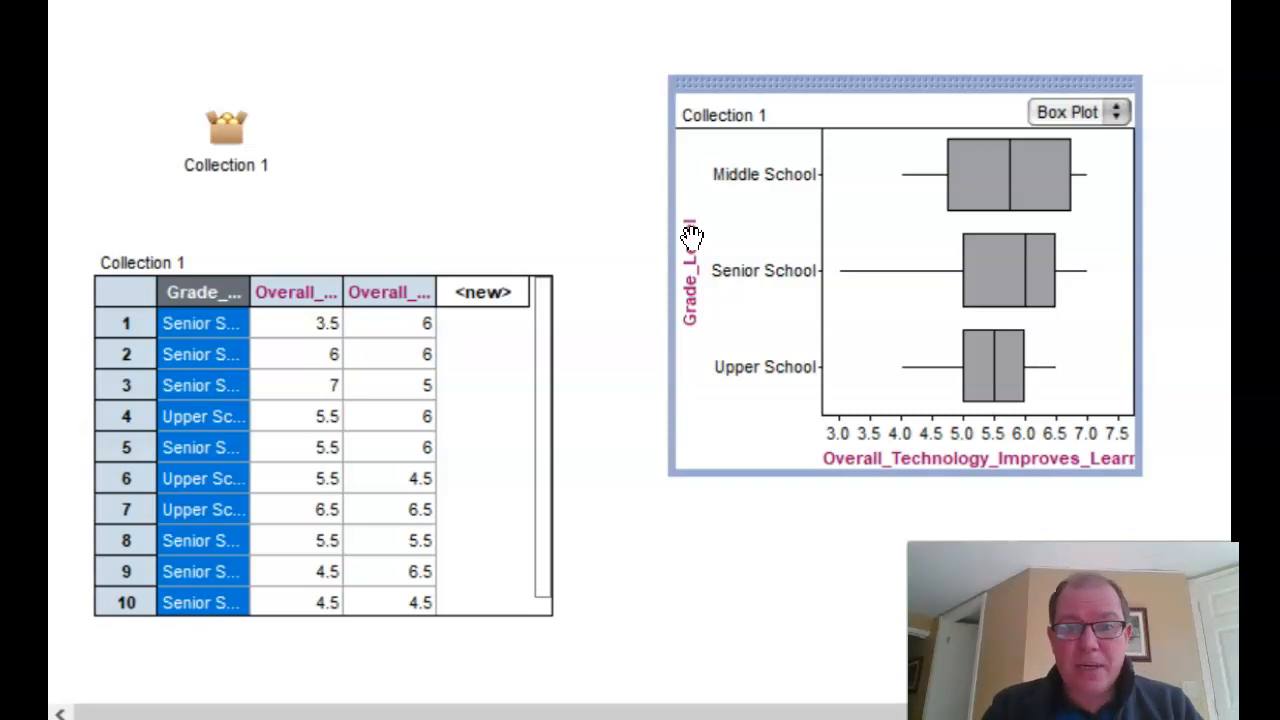
Switch back to Excel and look through all the Curiosity 1 rows to see how the grade levels are ordered
key(alt+Tab)
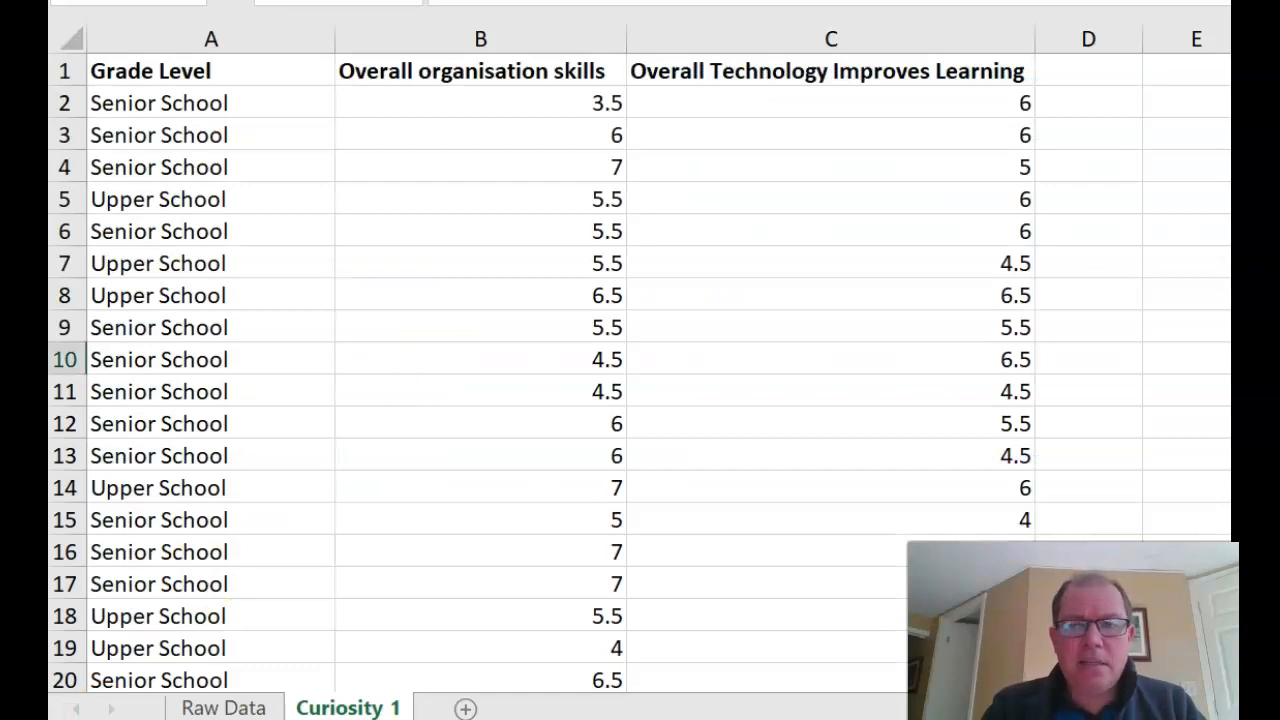
scroll(560, 370, down, 13)
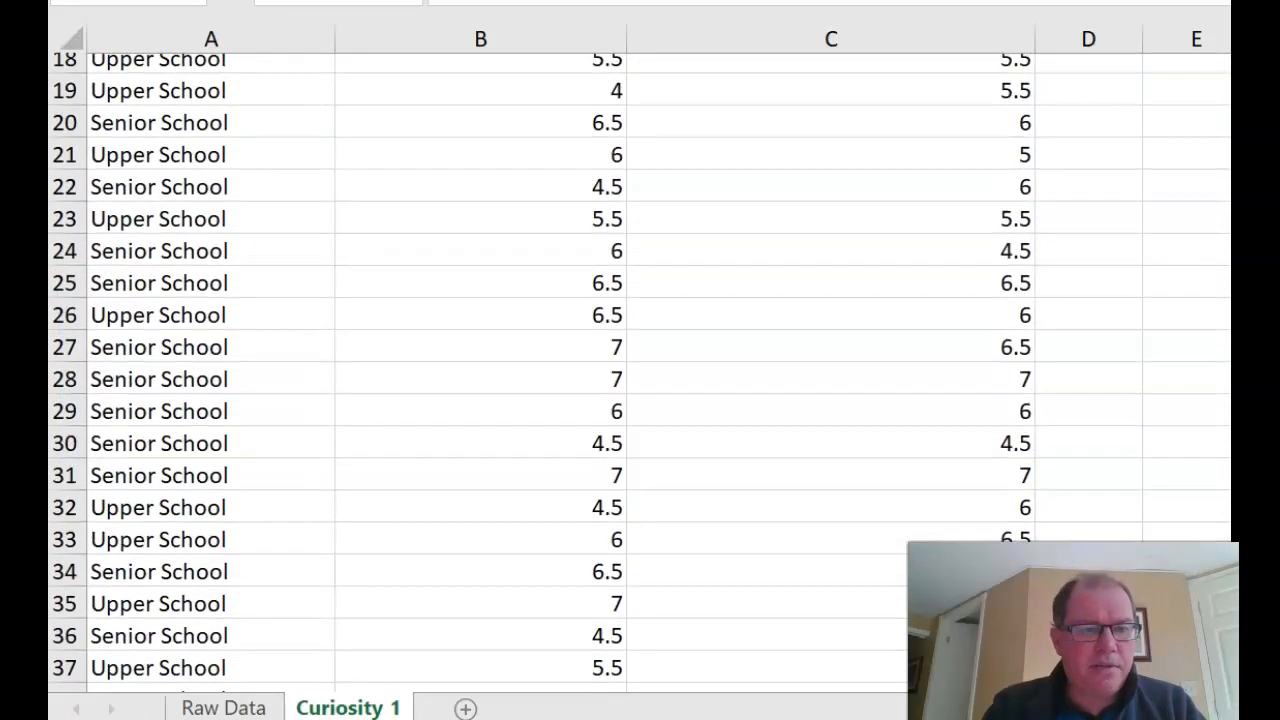
scroll(560, 370, down, 7)
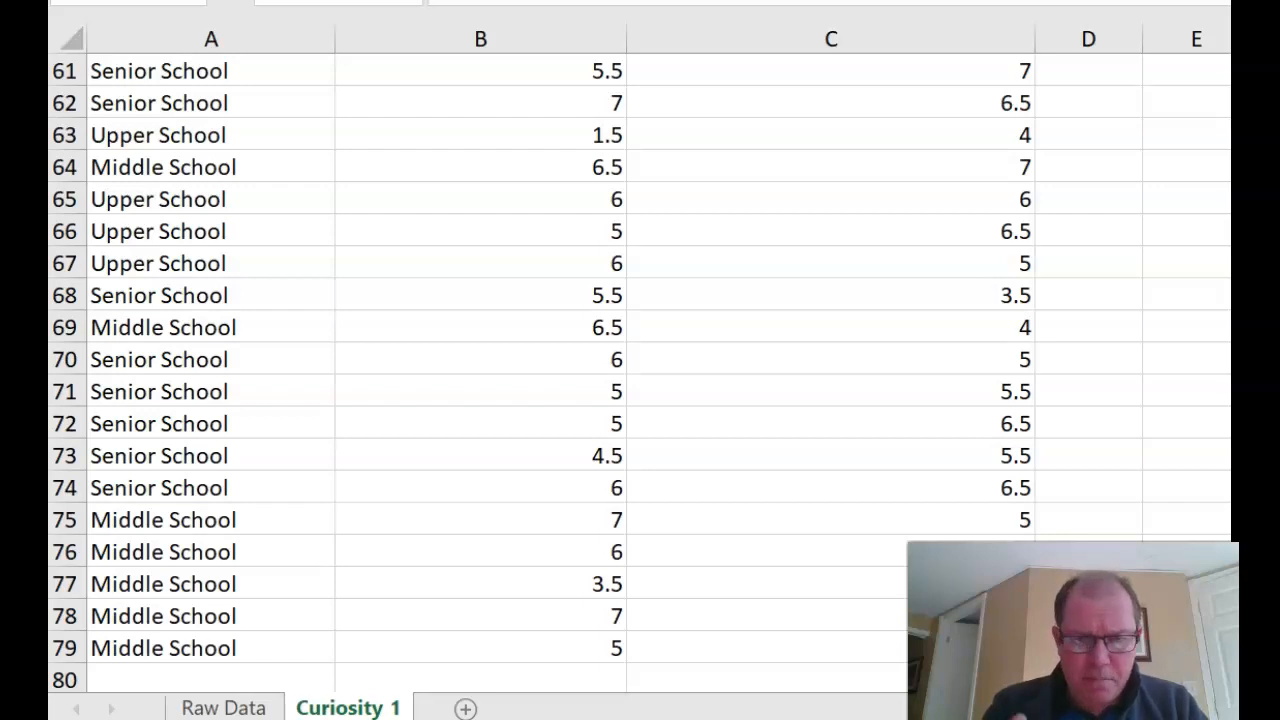
scroll(1057, 163, up, 20)
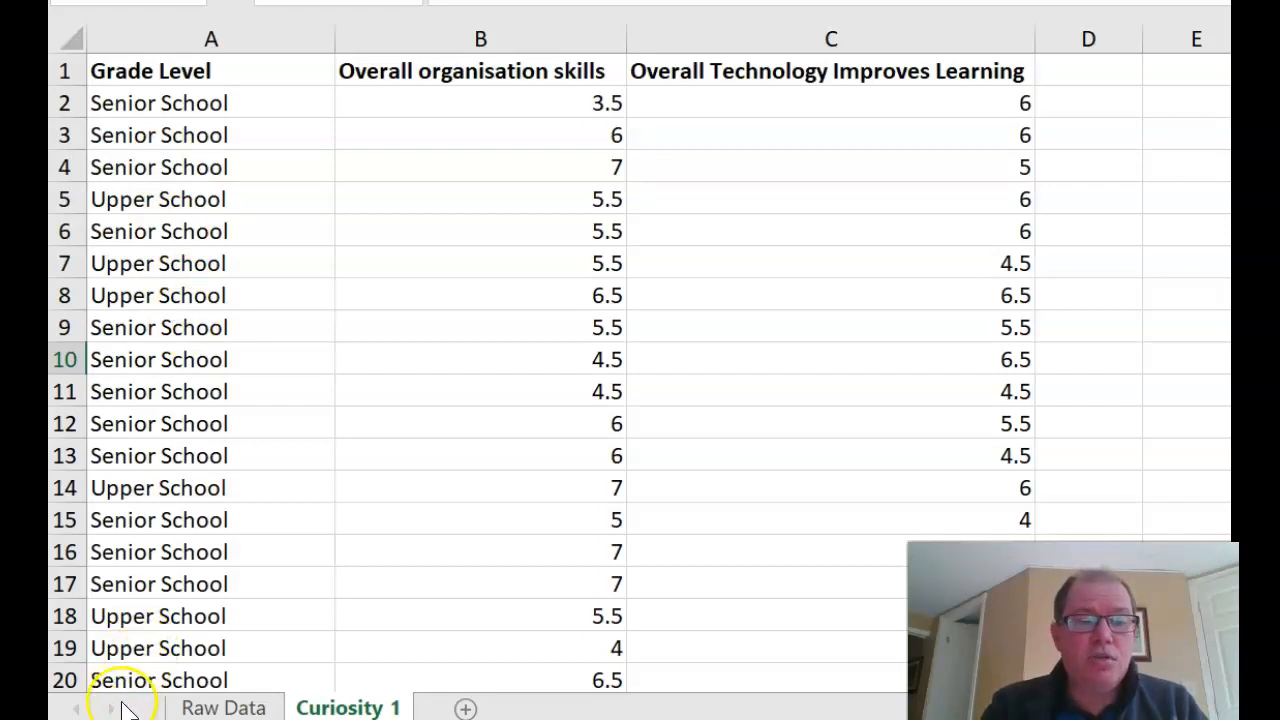
Sort the Curiosity 1 data by Grade Level in ascending order and look through the Middle, Senior and Upper School groups
key(Right)
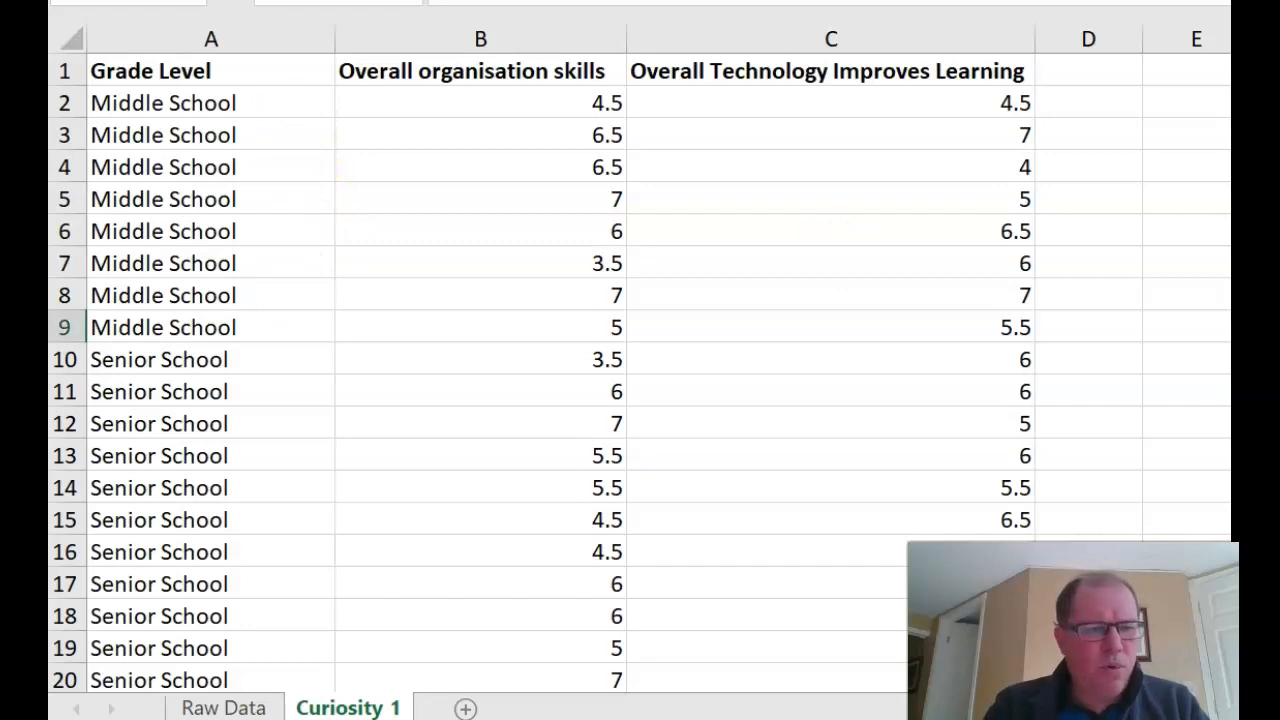
scroll(87, 327, down, 7)
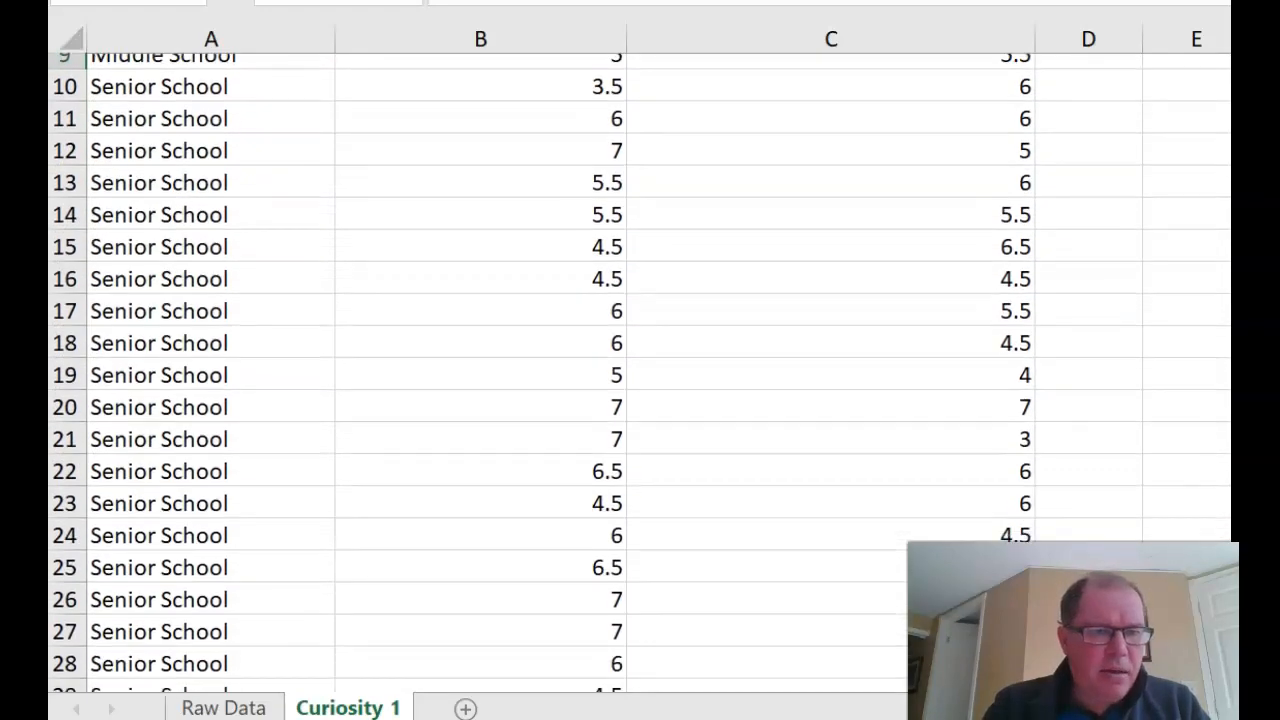
scroll(640, 372, down, 10)
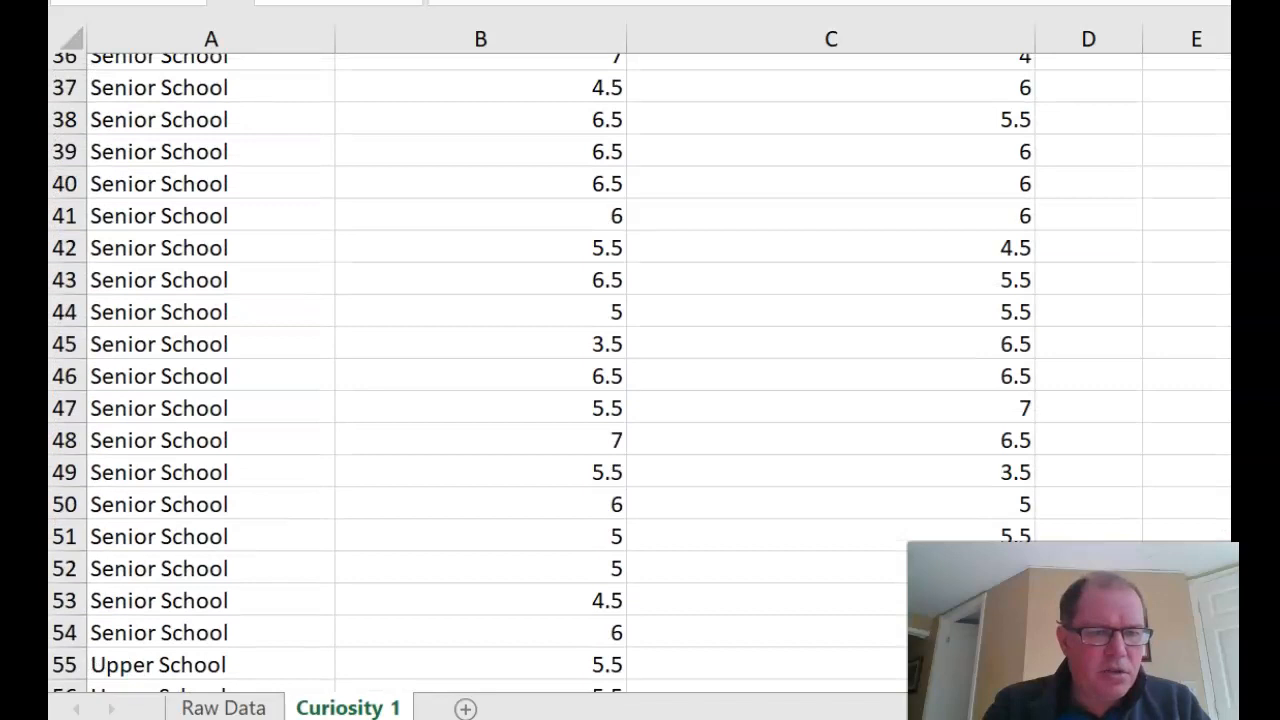
scroll(640, 372, down, 3)
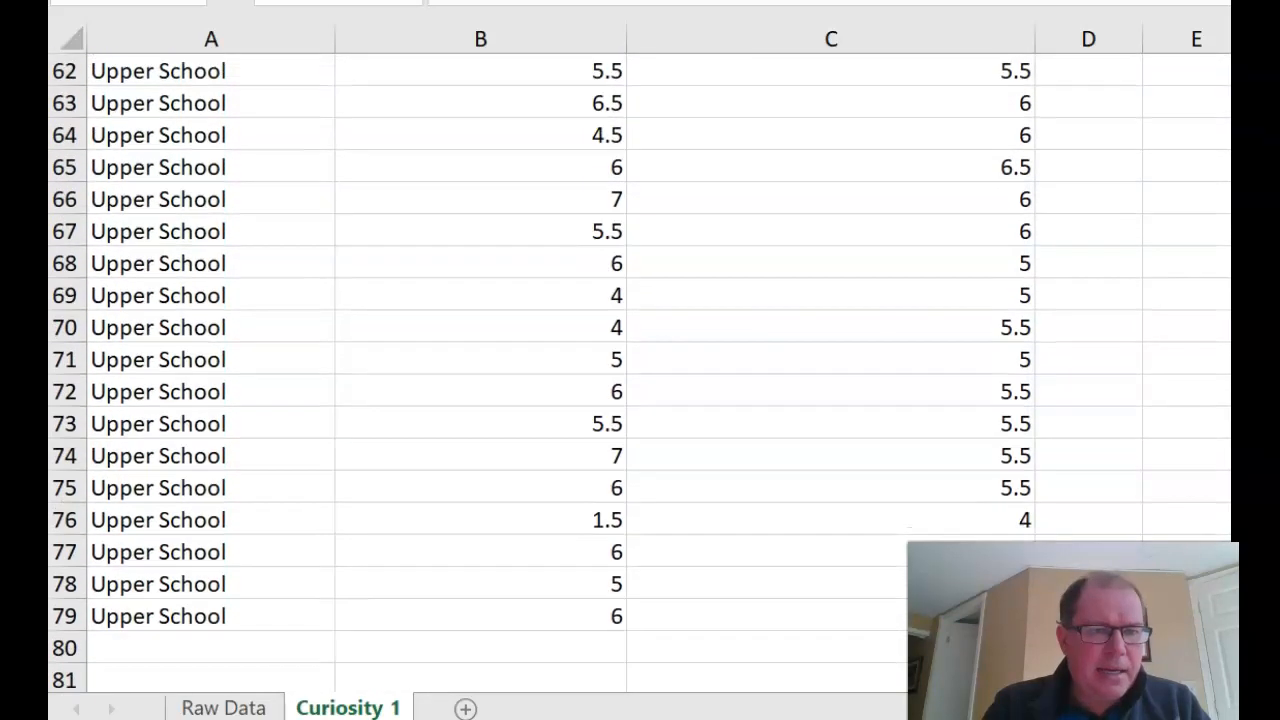
scroll(640, 372, up, 11)
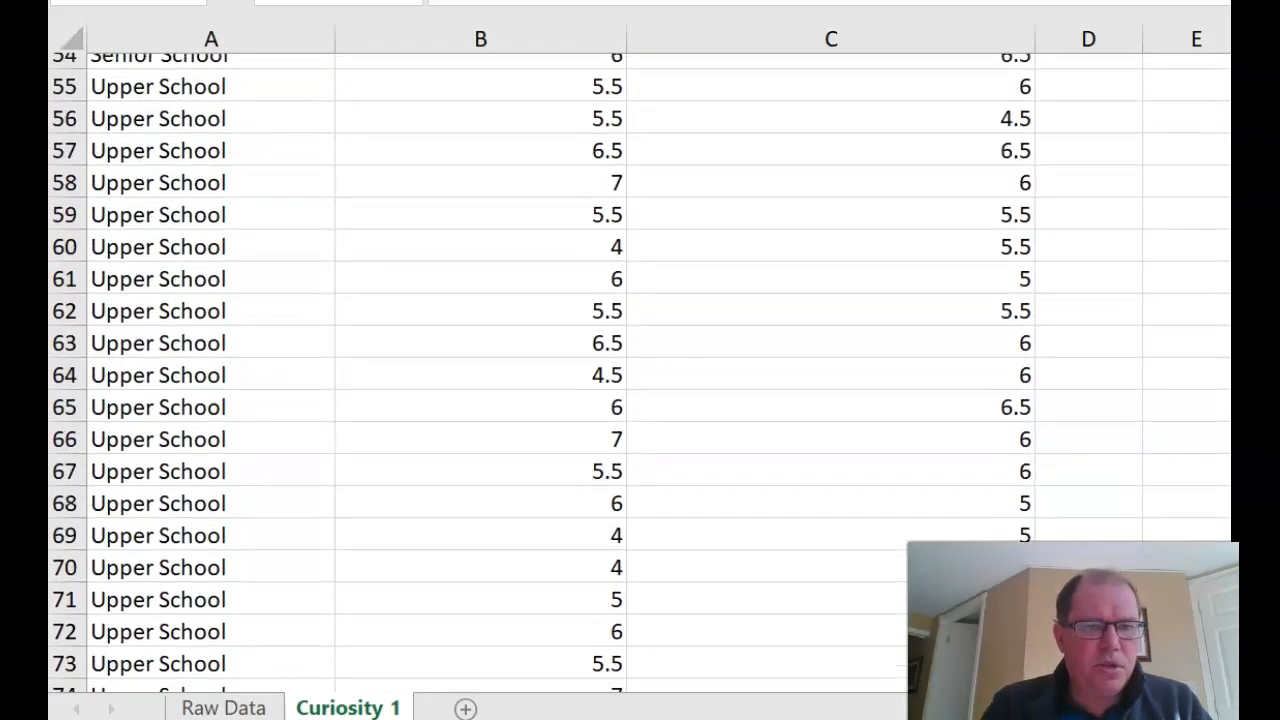
scroll(640, 372, up, 9)
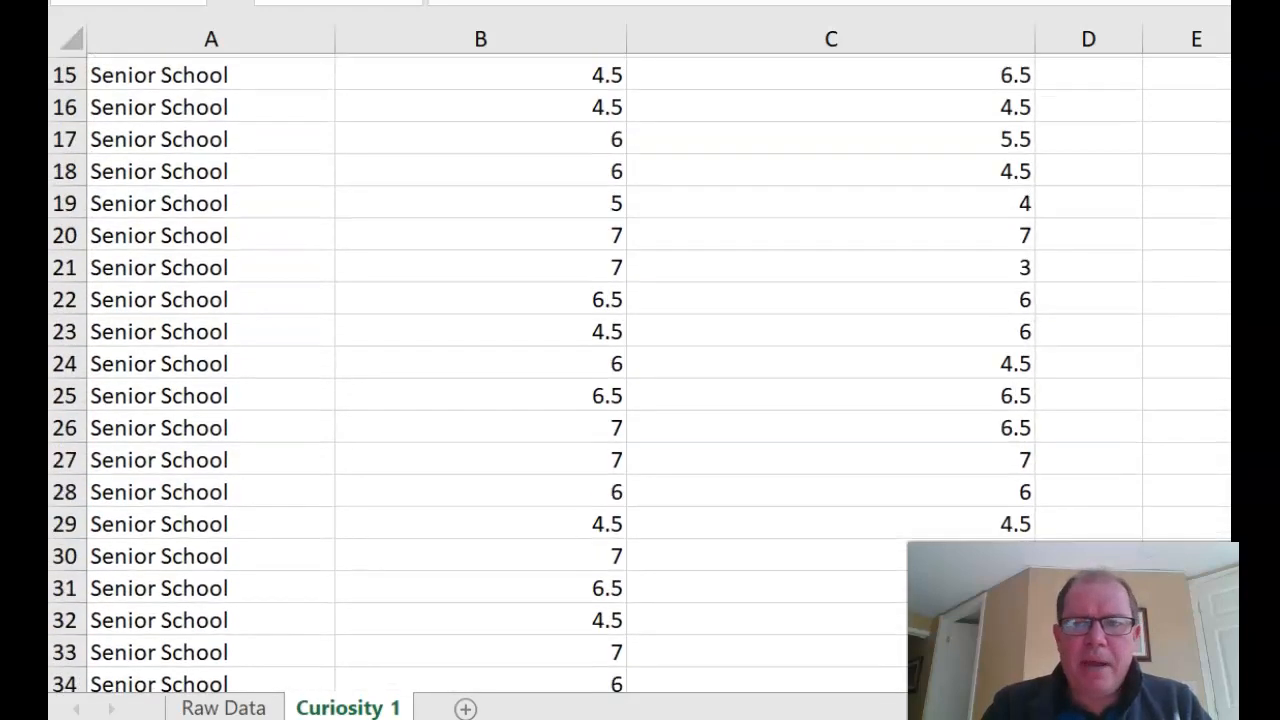